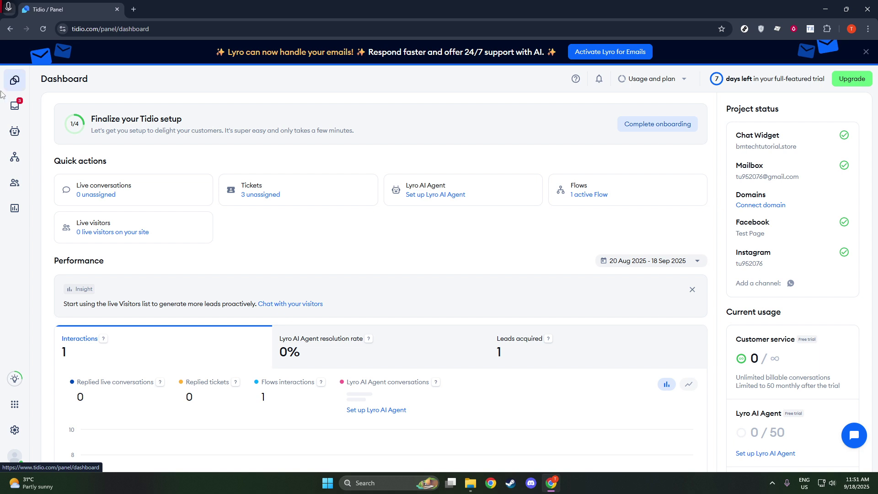
- Import the Q&As from lyro_sample_qna.csv into the Lyro AI Agent's knowledge, replacing duplicated Q&As with the CSV content
{"action": "left_click", "coordinate": [15, 133]}
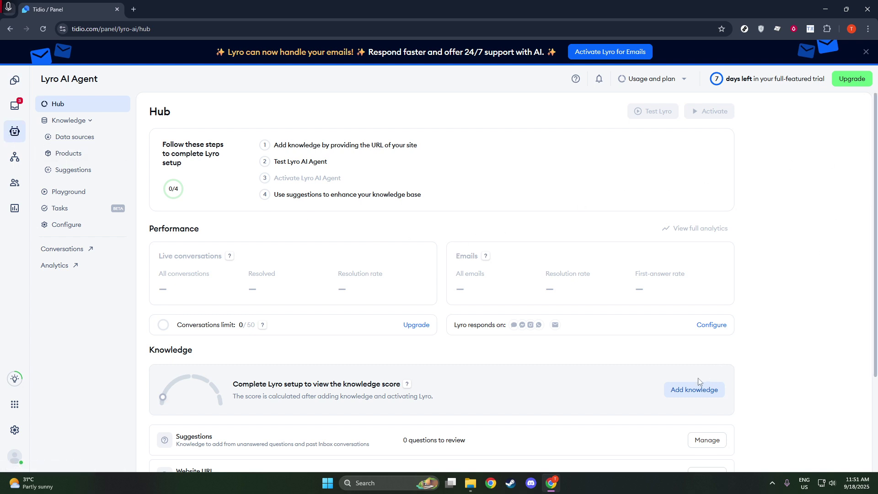
{"action": "left_click", "coordinate": [678, 391]}
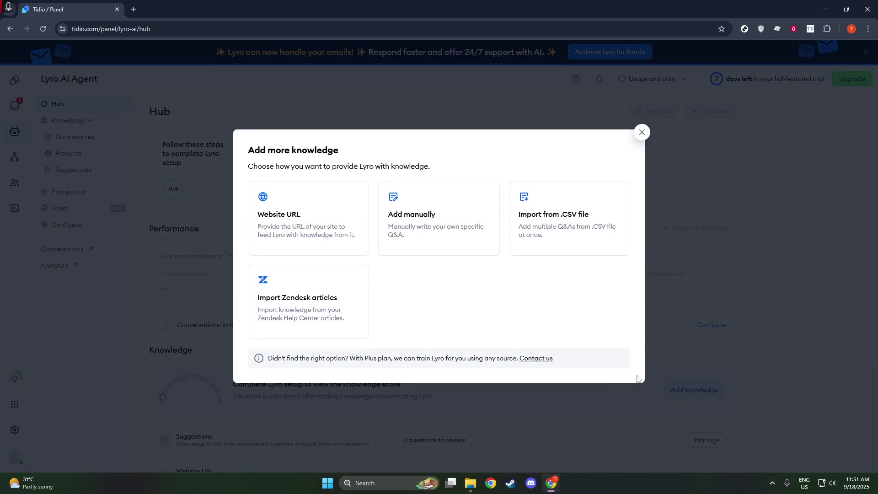
{"action": "left_click", "coordinate": [523, 224]}
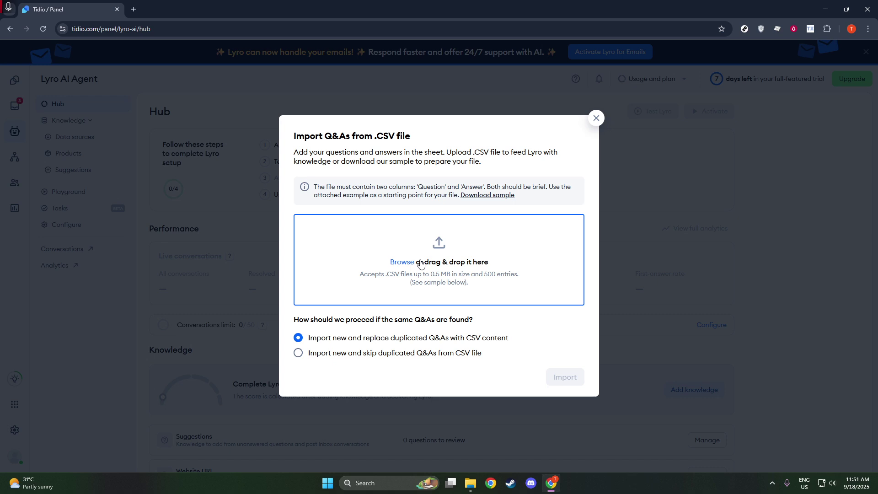
{"action": "left_click", "coordinate": [420, 262]}
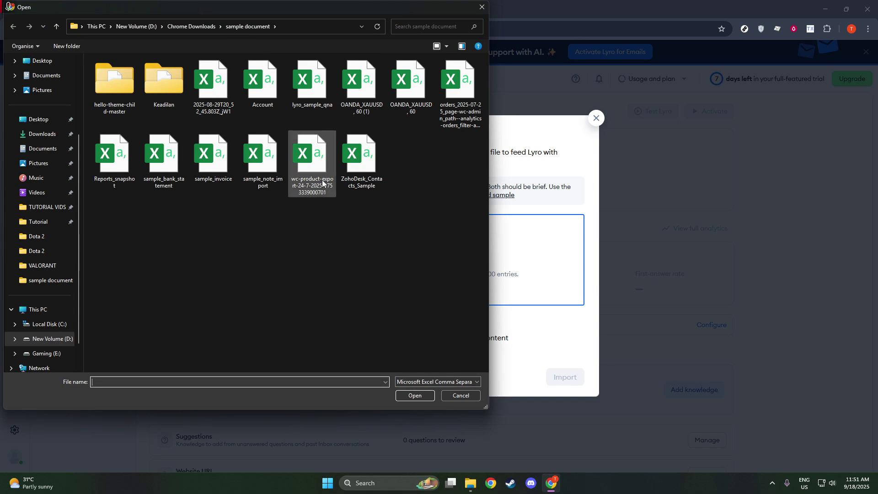
{"action": "left_click", "coordinate": [312, 85]}
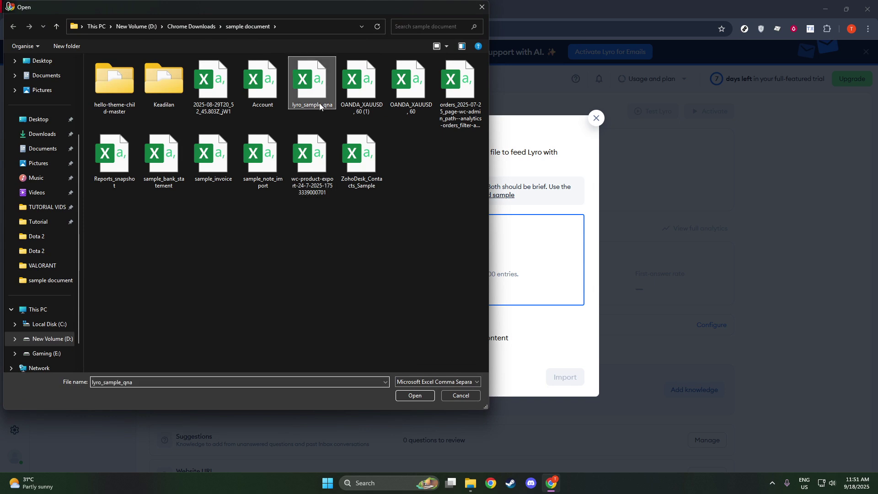
{"action": "left_click", "coordinate": [416, 395]}
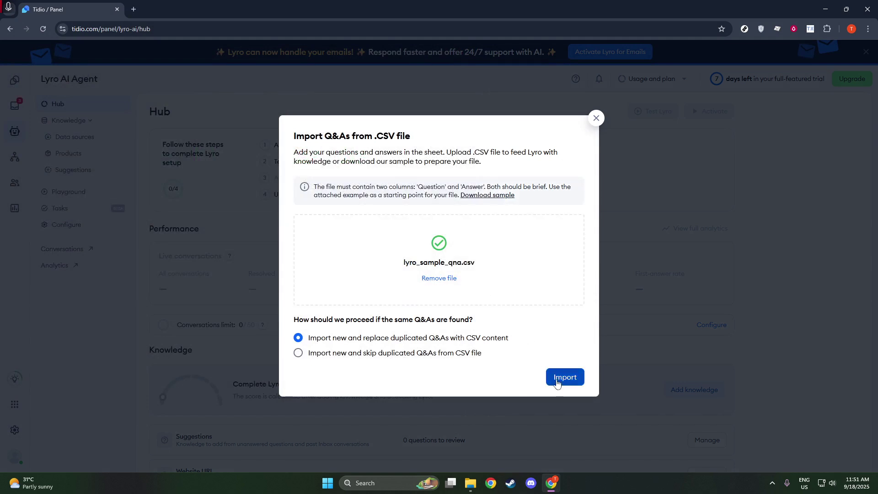
{"action": "left_click", "coordinate": [558, 383]}
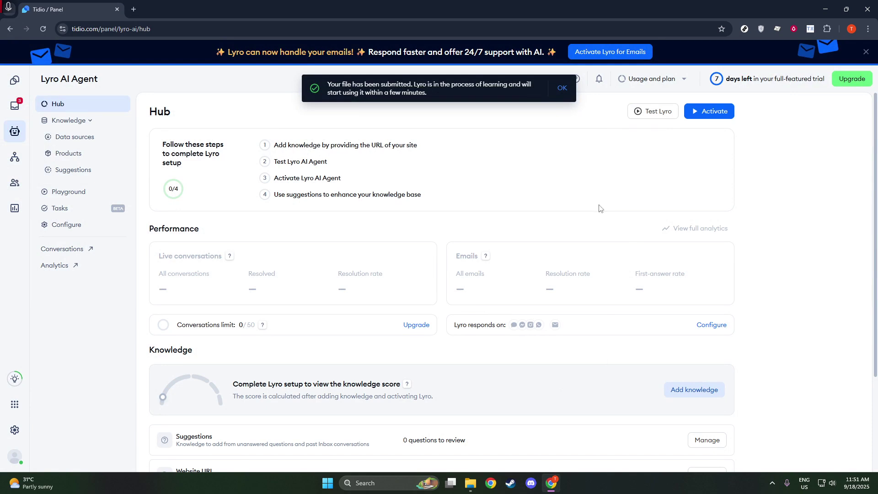
{"action": "scroll", "coordinate": [583, 253], "scroll_direction": "down", "scroll_amount": 2}
{"action": "scroll", "coordinate": [582, 254], "scroll_direction": "up", "scroll_amount": 2}
{"action": "left_click", "coordinate": [670, 391]}
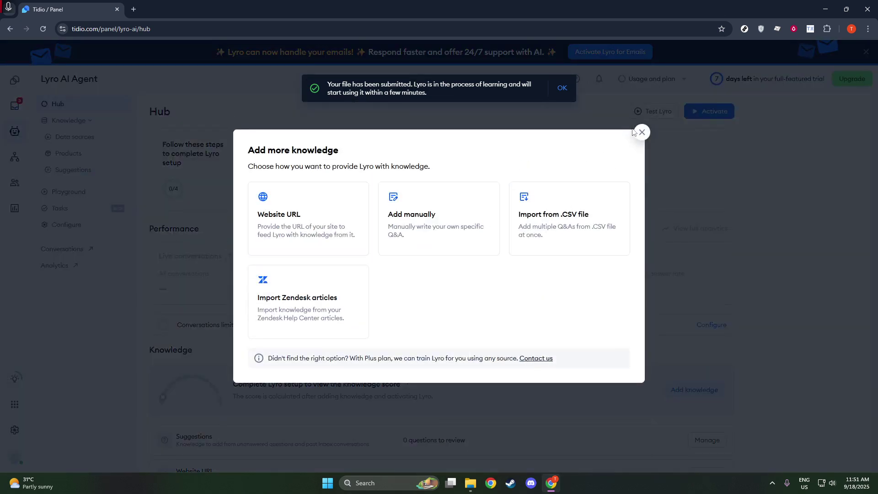
{"action": "left_click", "coordinate": [639, 132]}
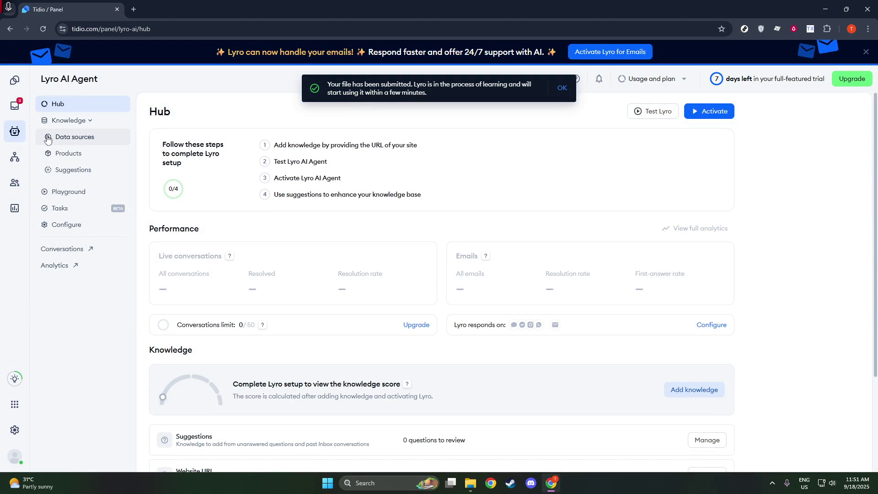
- Delete the bmtechtutorial.store website source from Lyro's data sources
{"action": "left_click", "coordinate": [52, 142]}
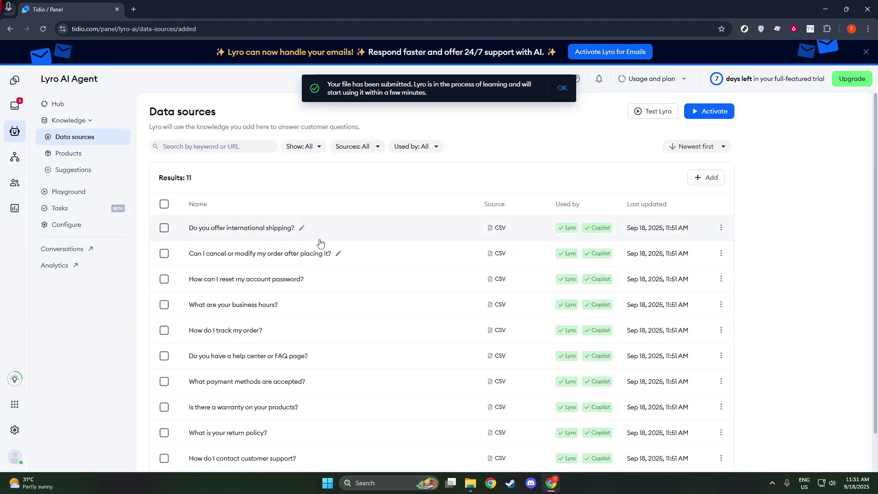
{"action": "scroll", "coordinate": [462, 274], "scroll_direction": "down", "scroll_amount": 1}
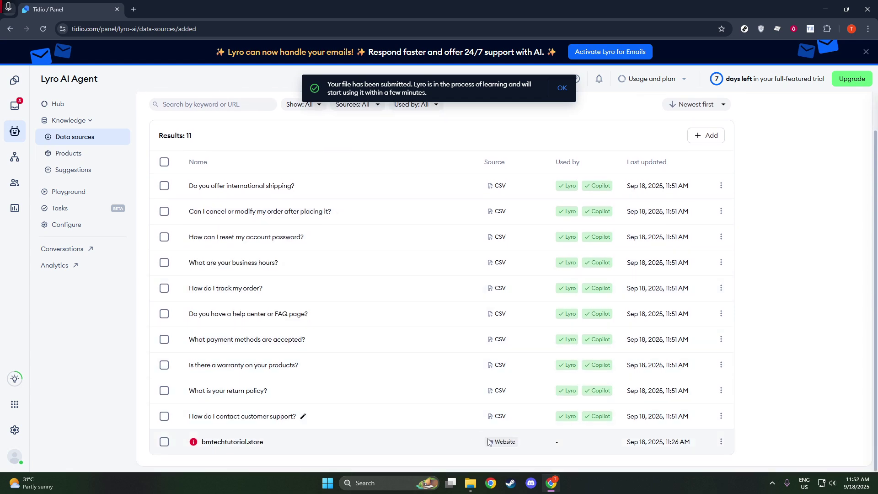
{"action": "left_click", "coordinate": [721, 442]}
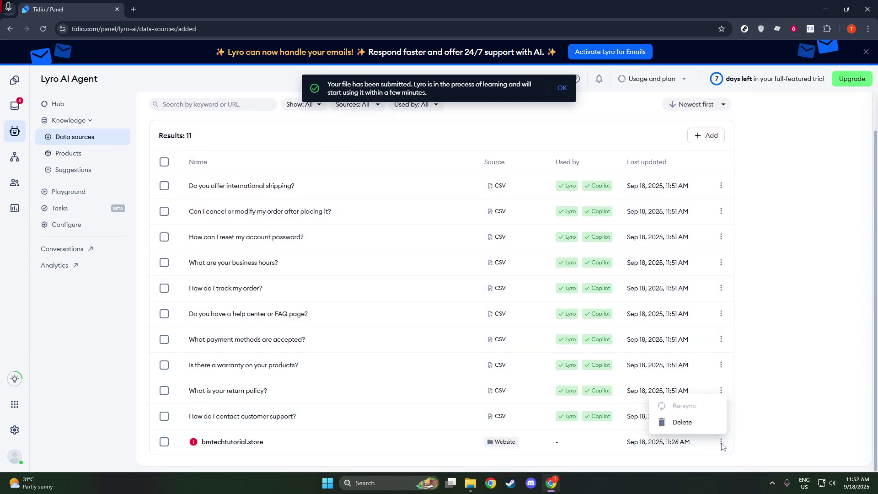
{"action": "left_click", "coordinate": [691, 423]}
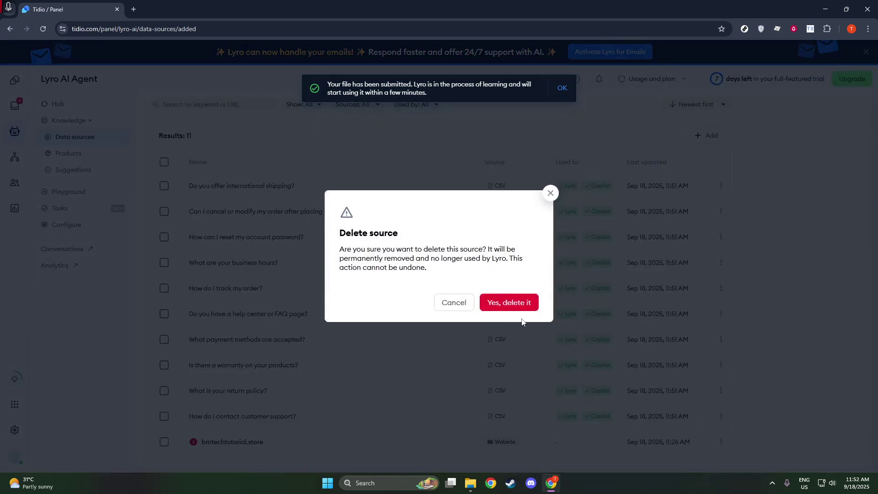
{"action": "left_click", "coordinate": [514, 304]}
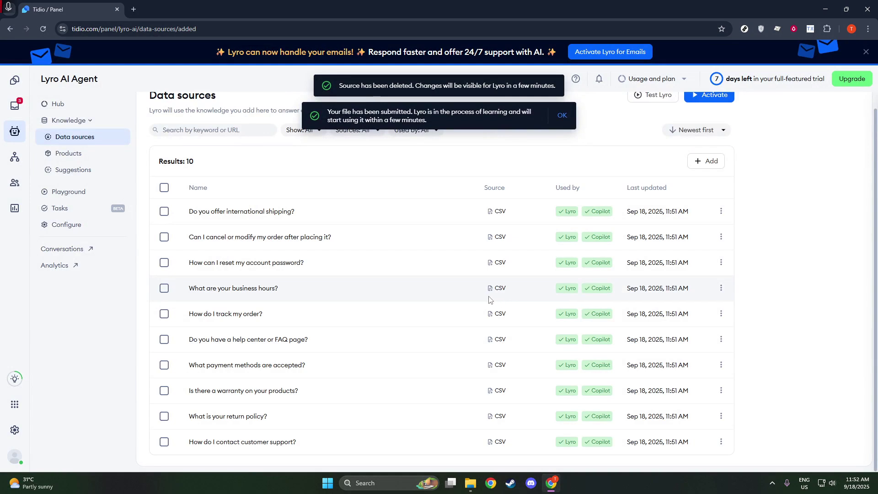
{"action": "scroll", "coordinate": [403, 334], "scroll_direction": "up", "scroll_amount": 1}
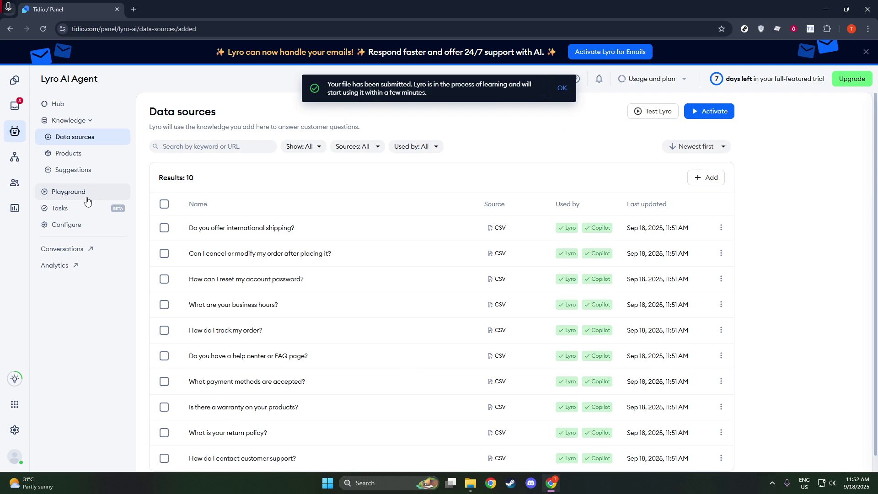
- Configure Lyro to respond only when the agents are offline
{"action": "left_click", "coordinate": [65, 224]}
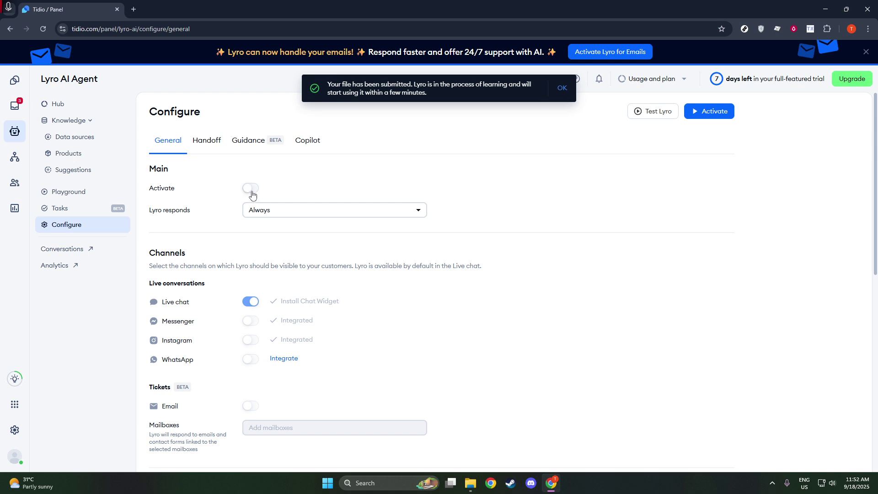
{"action": "left_click", "coordinate": [256, 213]}
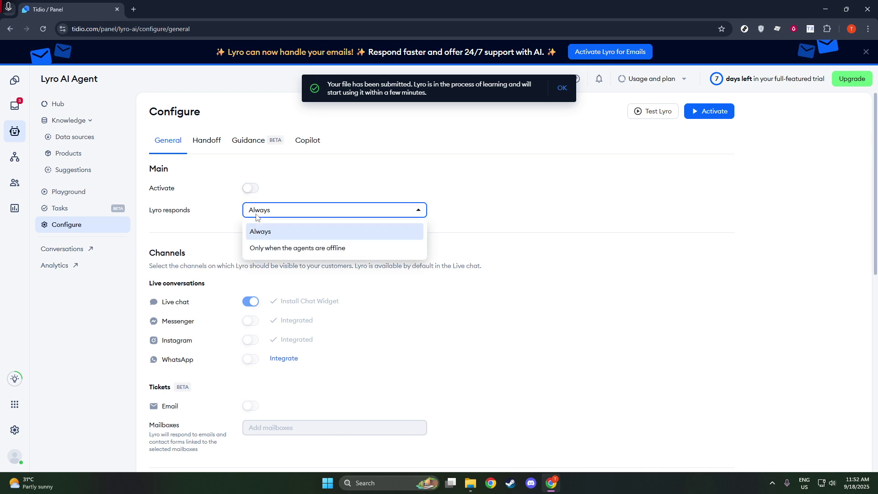
{"action": "left_click", "coordinate": [270, 247]}
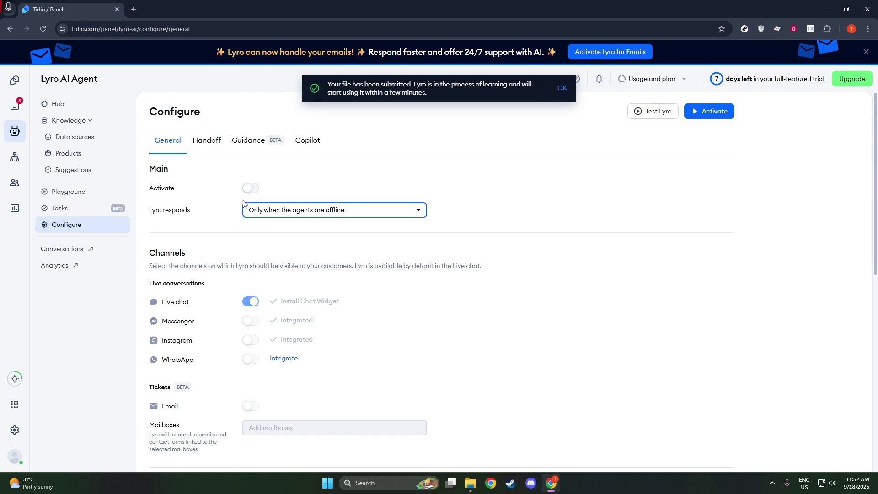
{"action": "scroll", "coordinate": [249, 224], "scroll_direction": "down", "scroll_amount": 2}
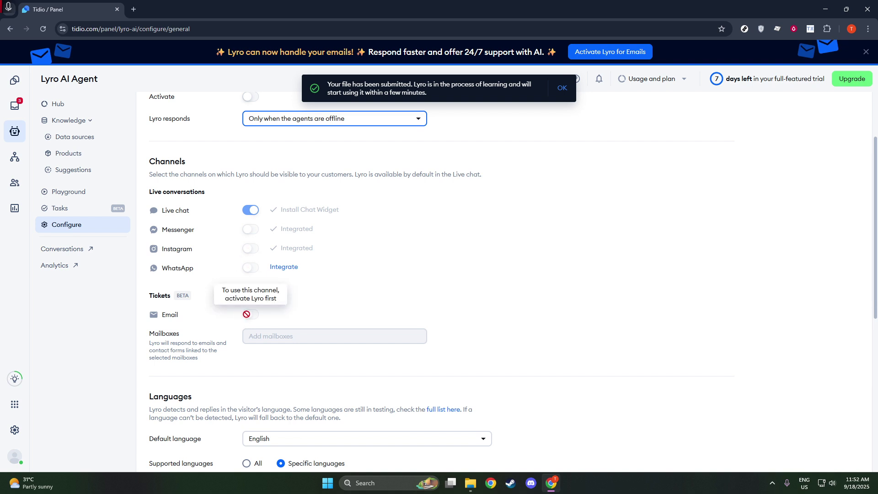
{"action": "scroll", "coordinate": [246, 314], "scroll_direction": "up", "scroll_amount": 2}
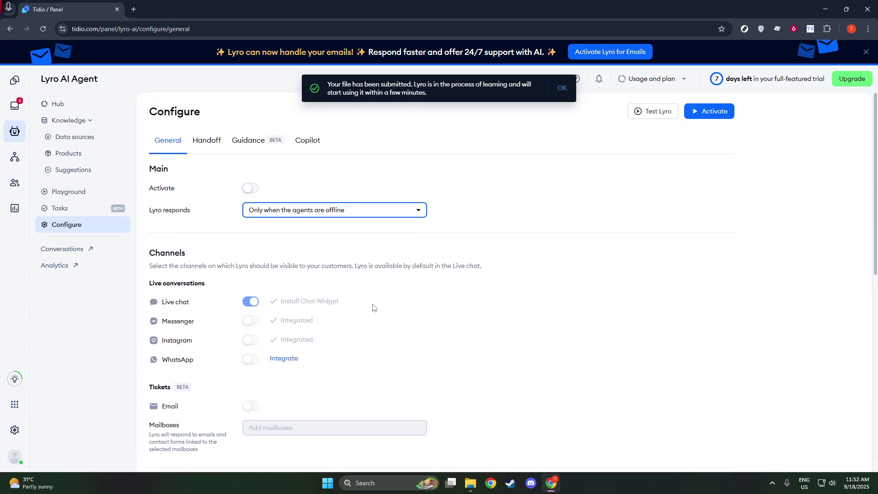
{"action": "scroll", "coordinate": [372, 307], "scroll_direction": "down", "scroll_amount": 2}
{"action": "scroll", "coordinate": [345, 308], "scroll_direction": "down", "scroll_amount": 2}
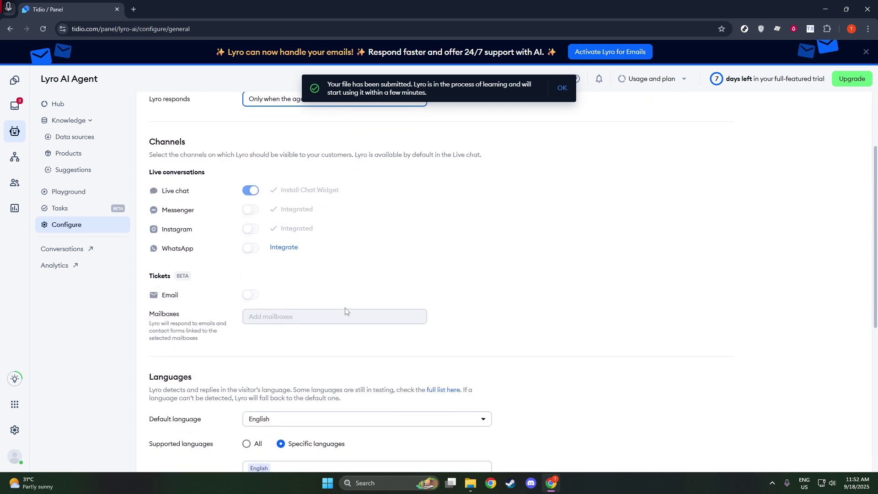
{"action": "scroll", "coordinate": [326, 316], "scroll_direction": "down", "scroll_amount": 5}
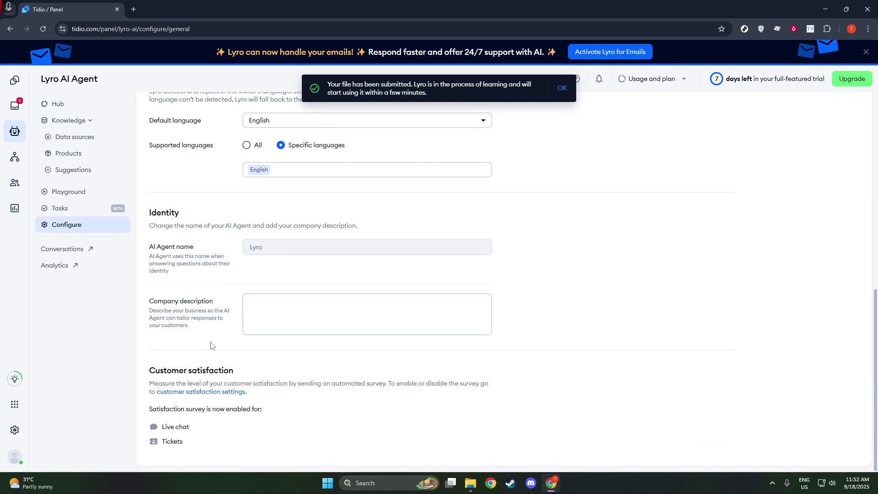
{"action": "scroll", "coordinate": [204, 250], "scroll_direction": "up", "scroll_amount": 9}
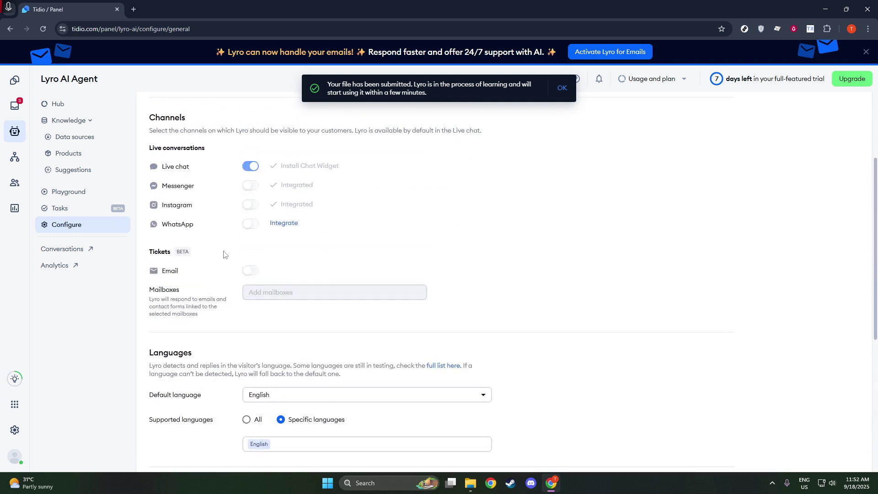
{"action": "left_click", "coordinate": [216, 143]}
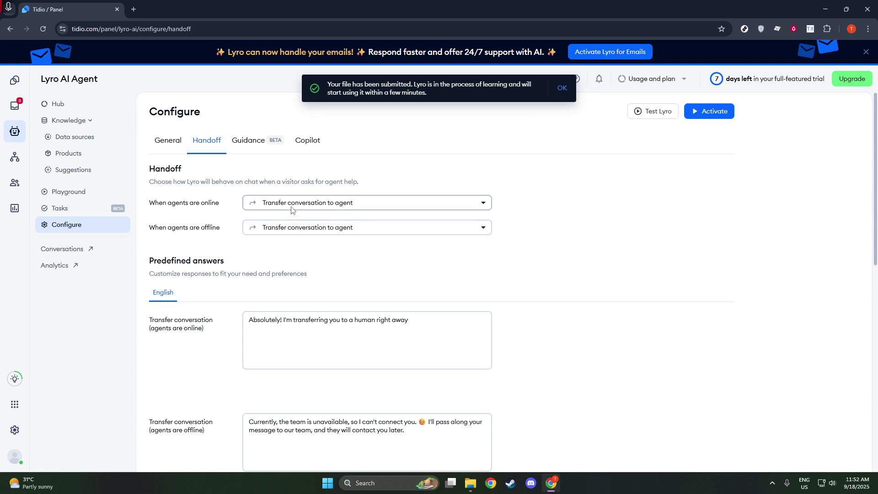
{"action": "scroll", "coordinate": [289, 285], "scroll_direction": "down", "scroll_amount": 2}
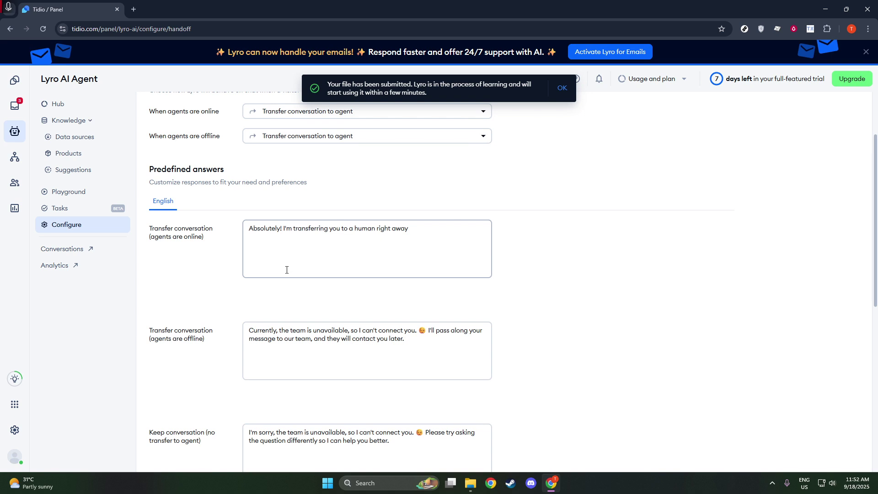
{"action": "scroll", "coordinate": [286, 270], "scroll_direction": "down", "scroll_amount": 3}
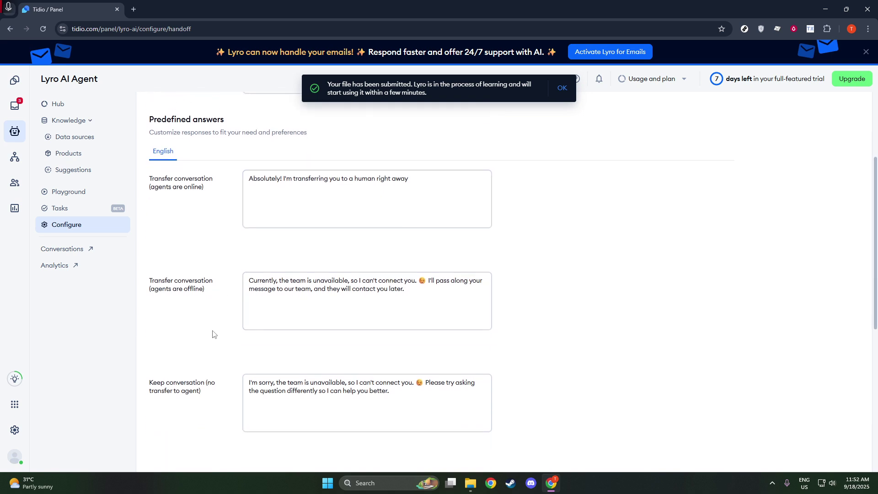
{"action": "scroll", "coordinate": [281, 320], "scroll_direction": "up", "scroll_amount": 5}
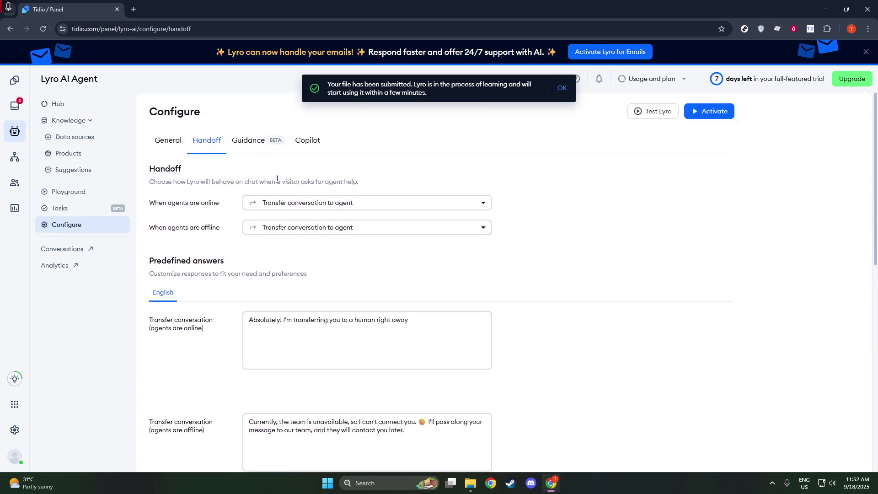
- Test Lyro in the live chat playground with the message "Hi" and the example question "How do I track my order?"
{"action": "left_click", "coordinate": [658, 113]}
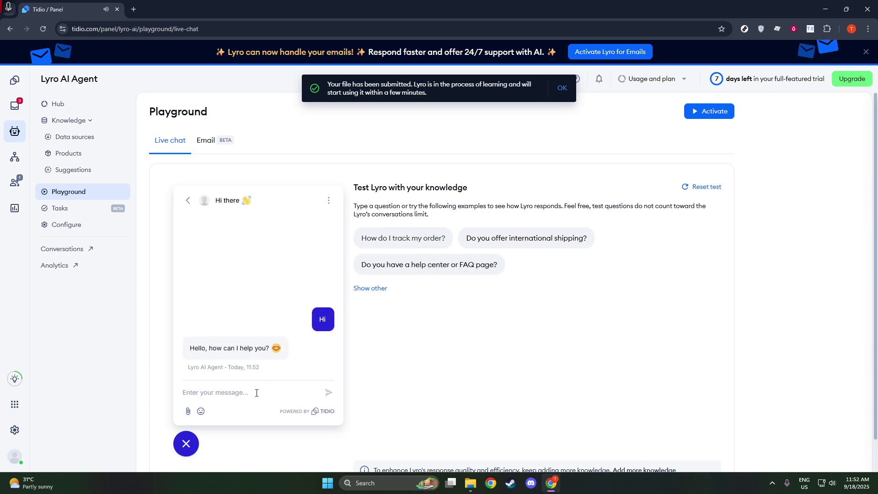
{"action": "left_click", "coordinate": [383, 245]}
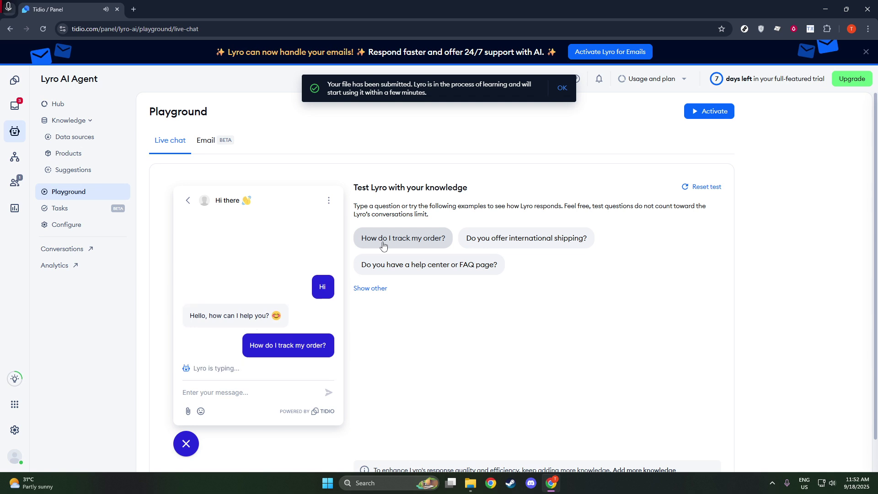